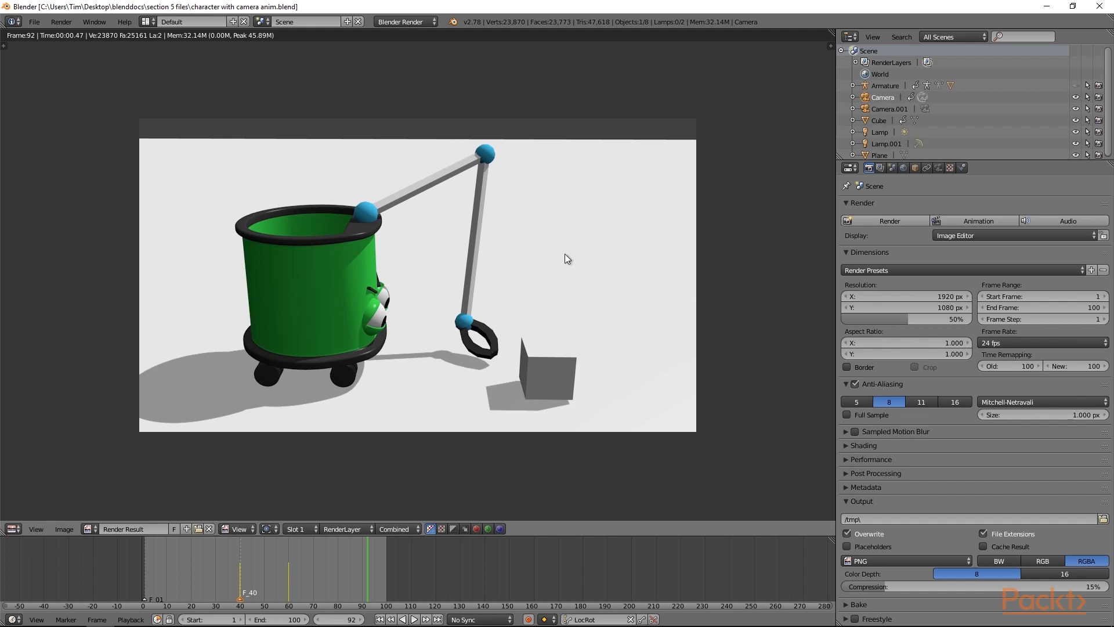
Render the current frame again in the image editor and return to the 3D view
key(Escape)
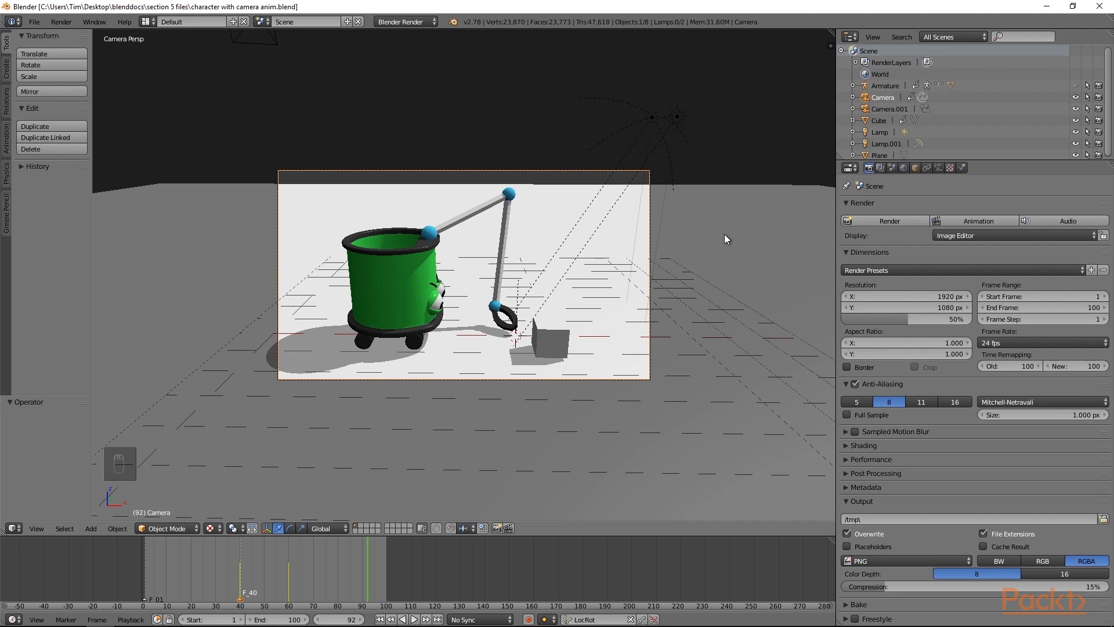
key(F12)
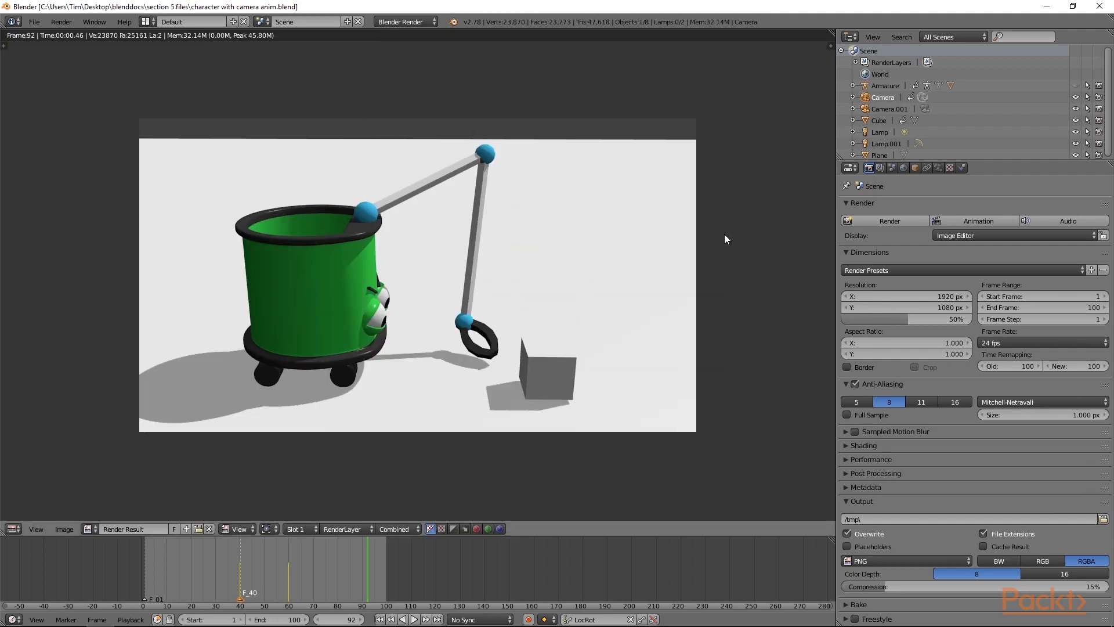
key(Escape)
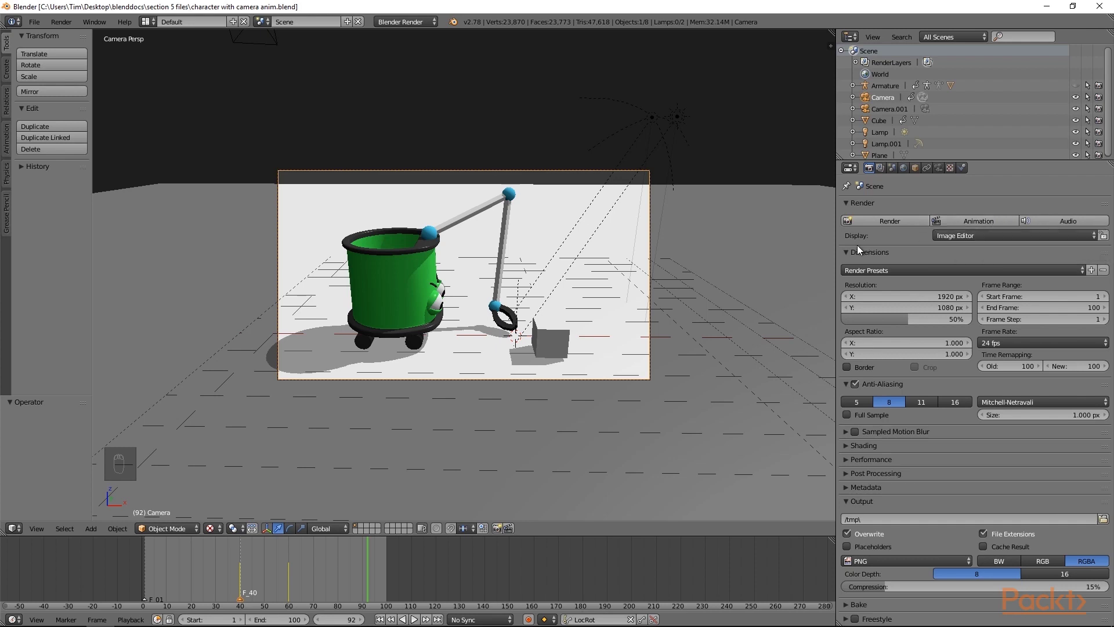
Set the render display to New Window, test-render the frame and close the render window
click(943, 237)
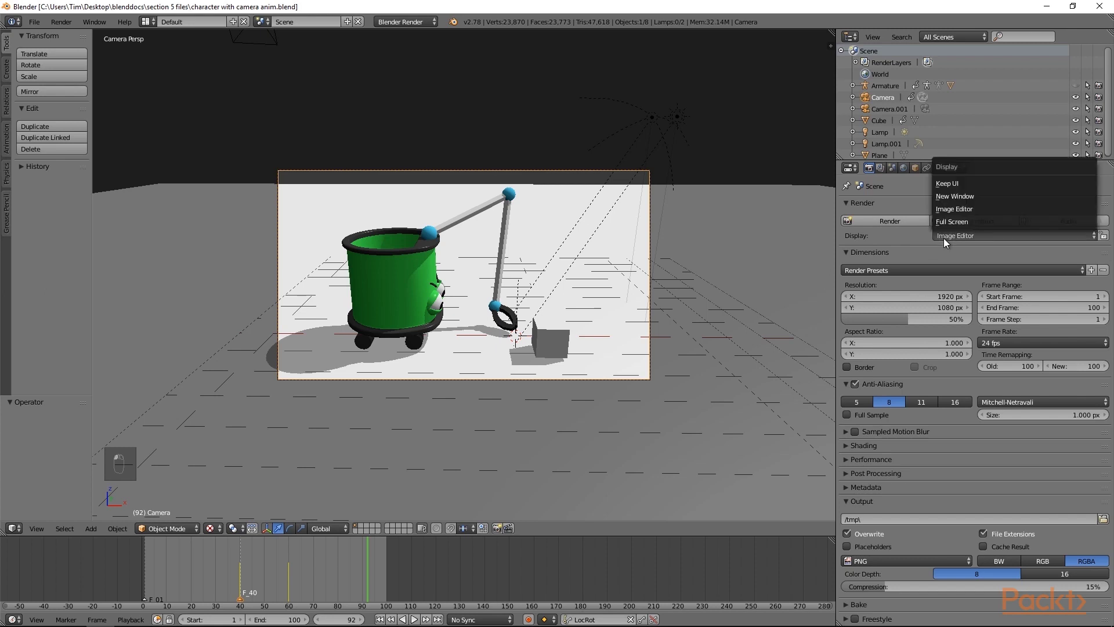
click(961, 198)
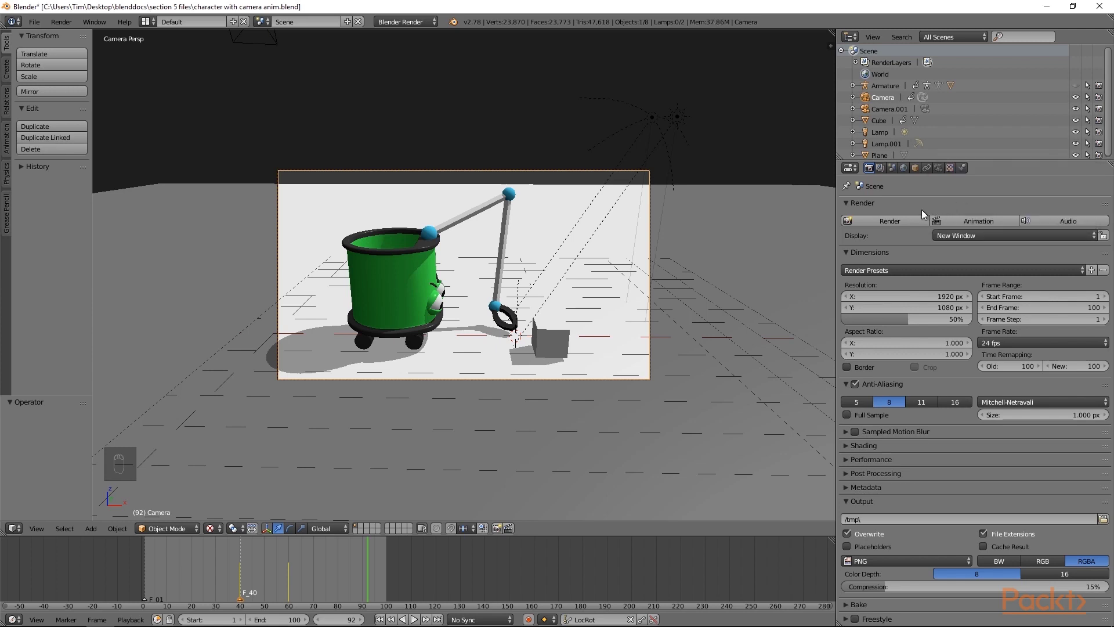
click(901, 221)
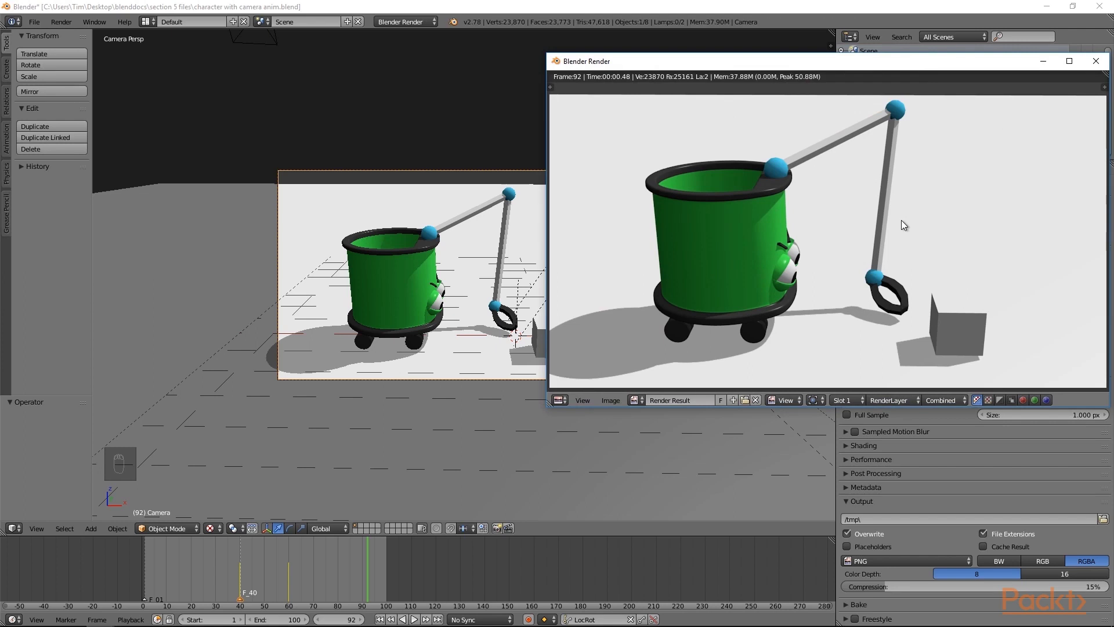
click(1096, 62)
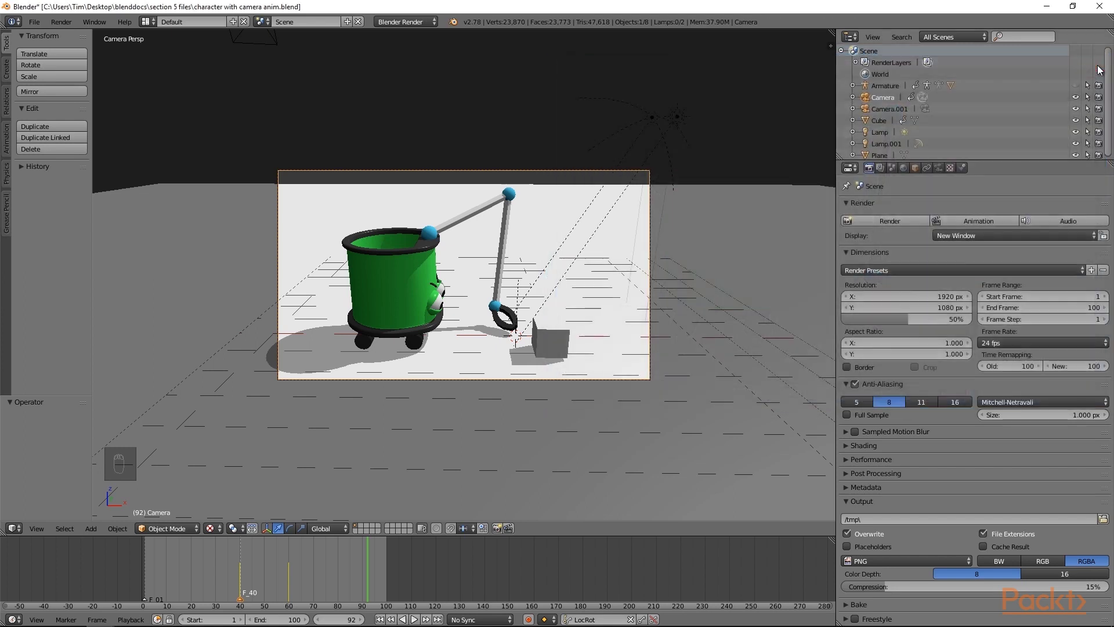
Try the render resolution scale at 100% and set it back to 50%
click(956, 266)
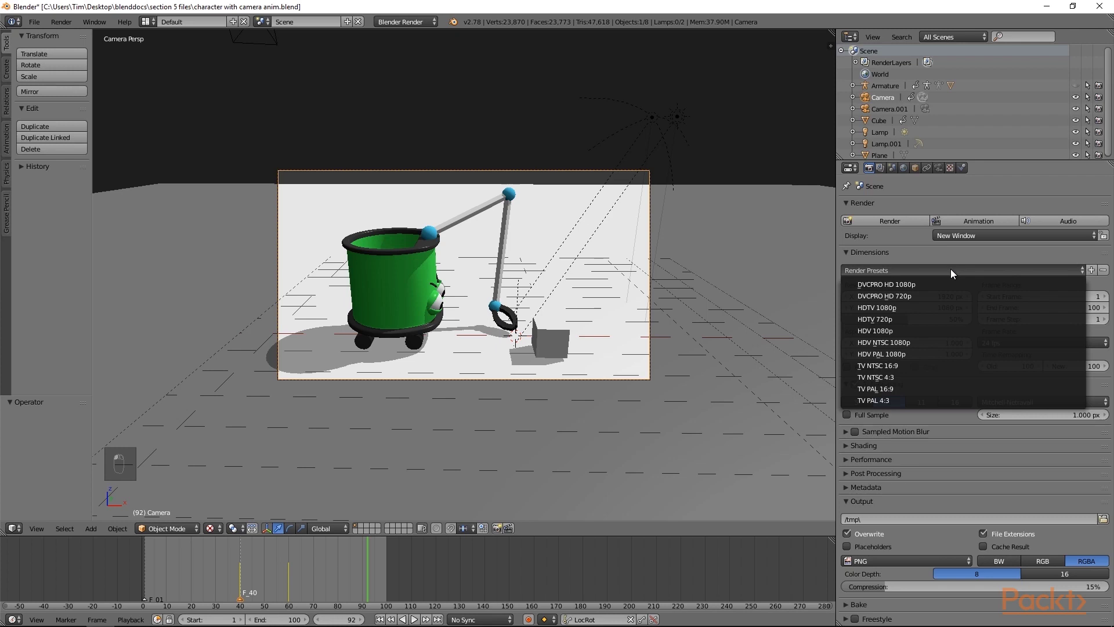
click(950, 269)
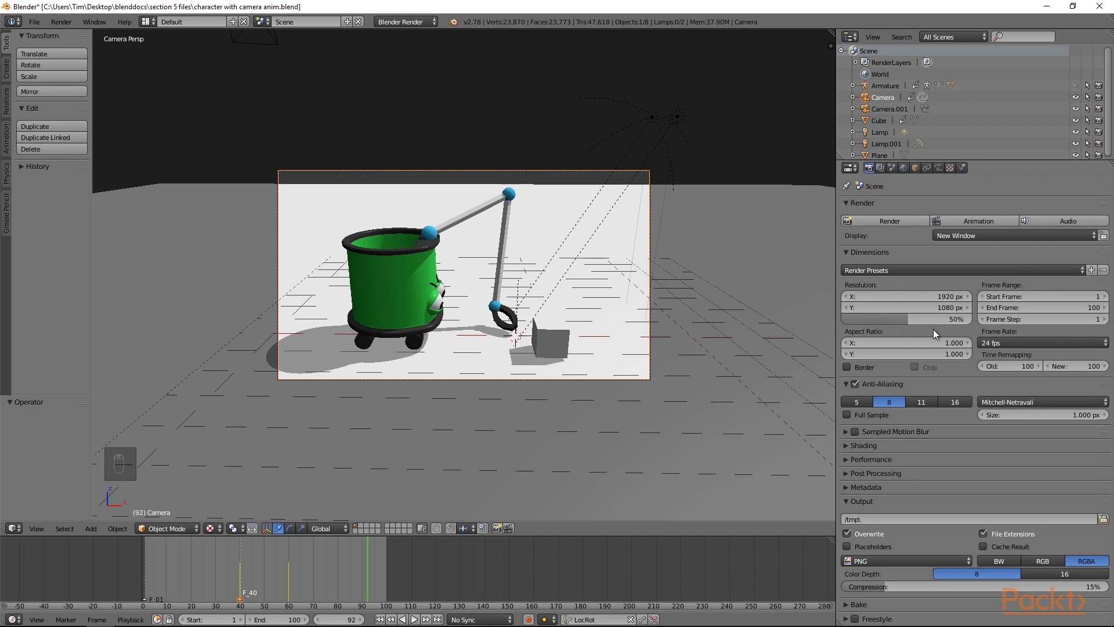
drag(918, 318, 930, 318)
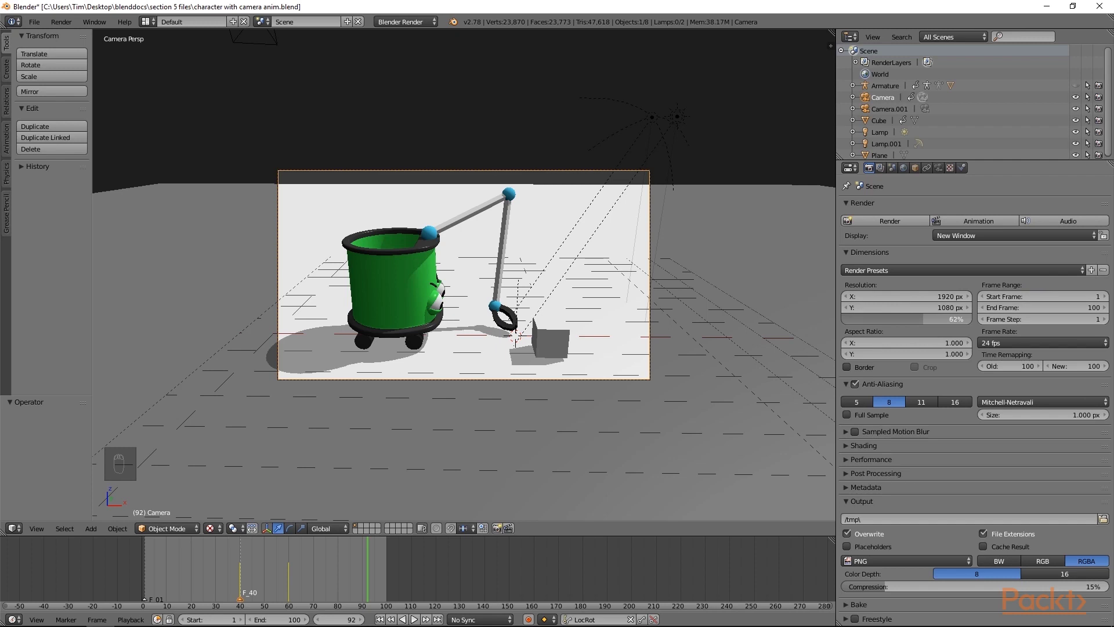
drag(928, 318, 973, 318)
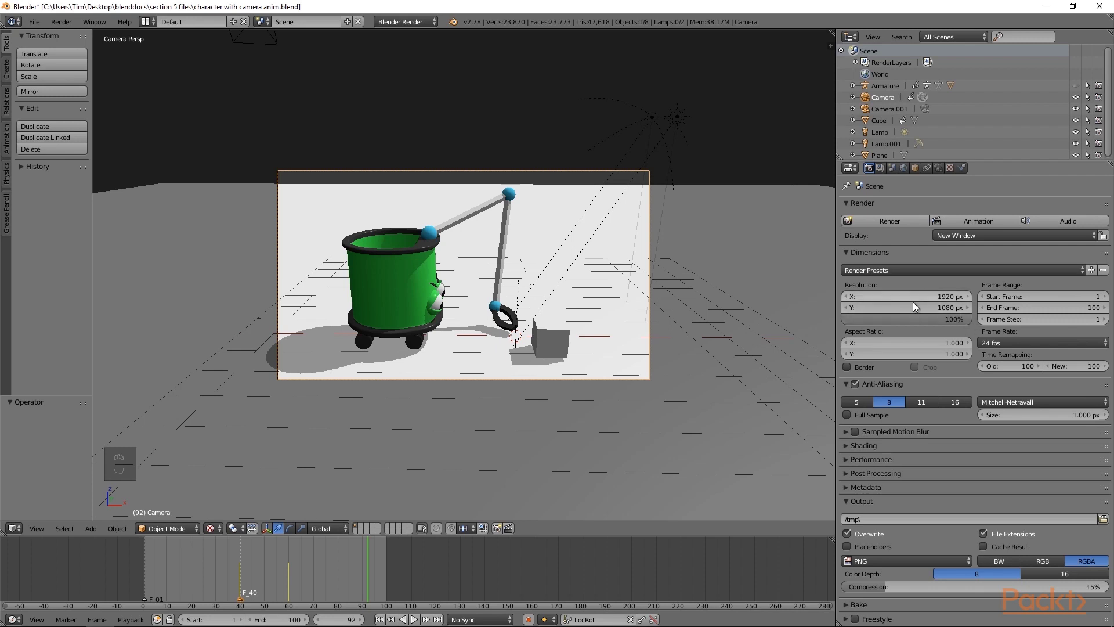
click(910, 320)
text(50)
key(Return)
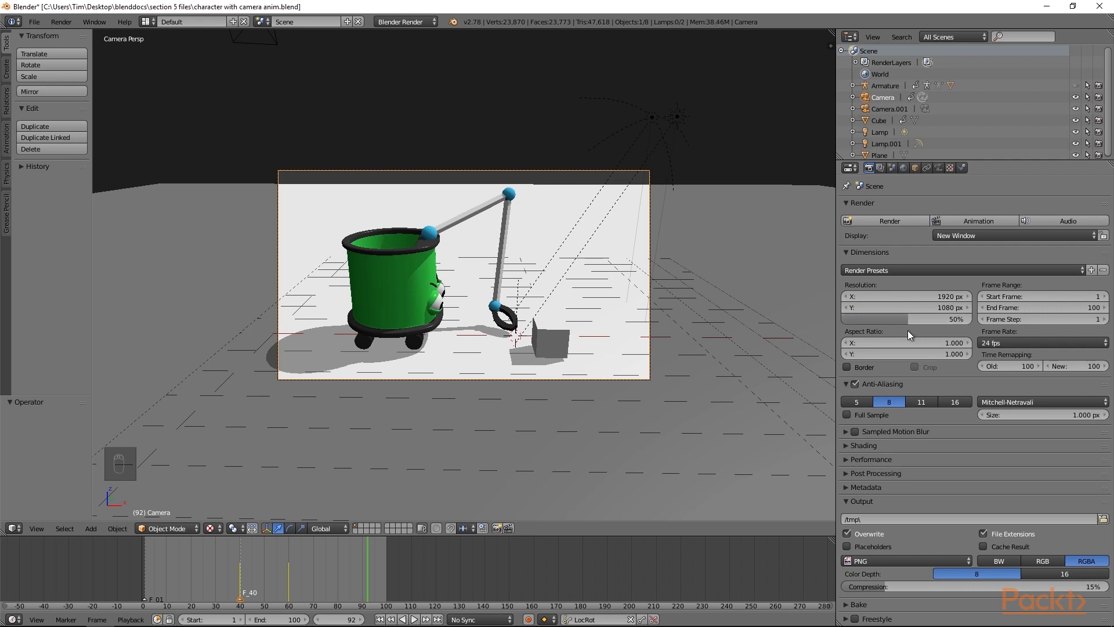
Try the render resolution scale at 25% and restore it to 50%
click(910, 321)
text(25)
key(Return)
click(988, 344)
click(902, 316)
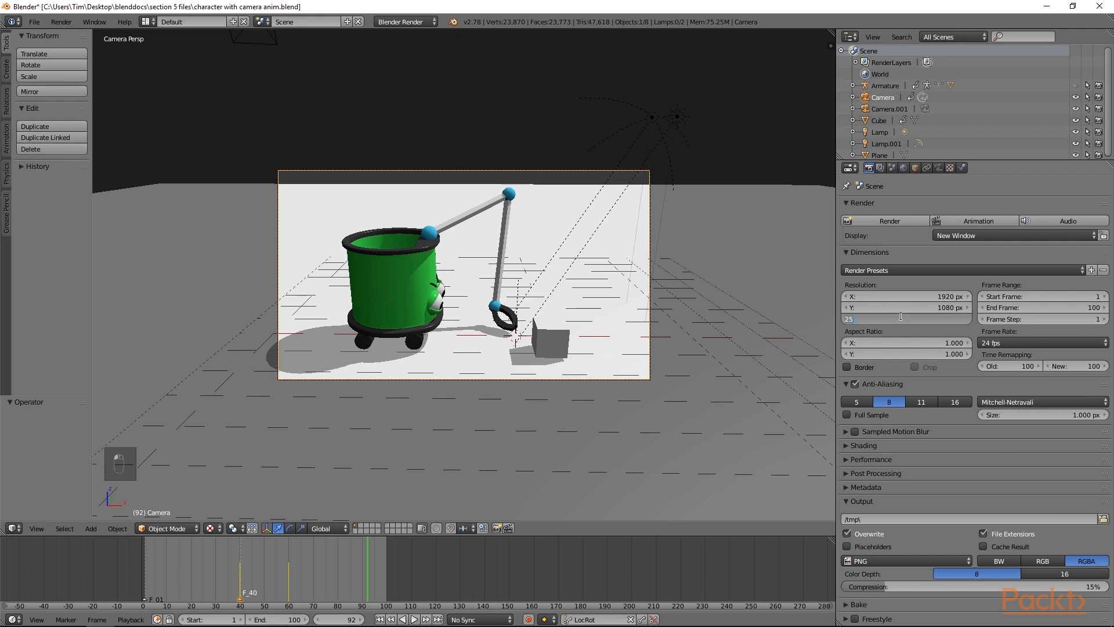
text(50)
key(Return)
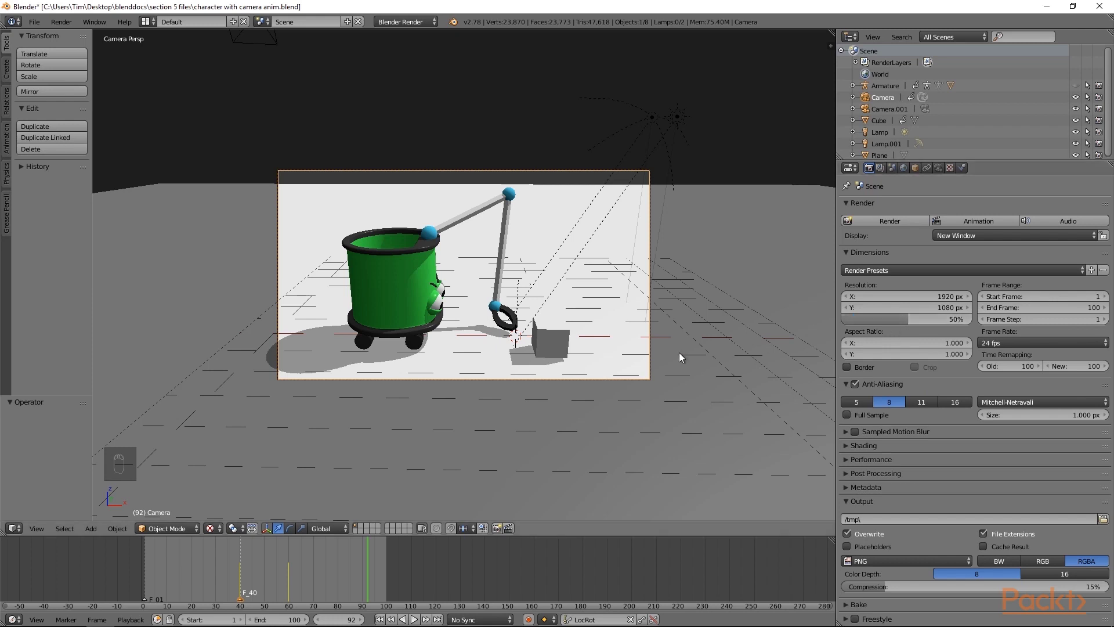
Render the frame at the current resolution, view it in the separate window and close that window
key(F12)
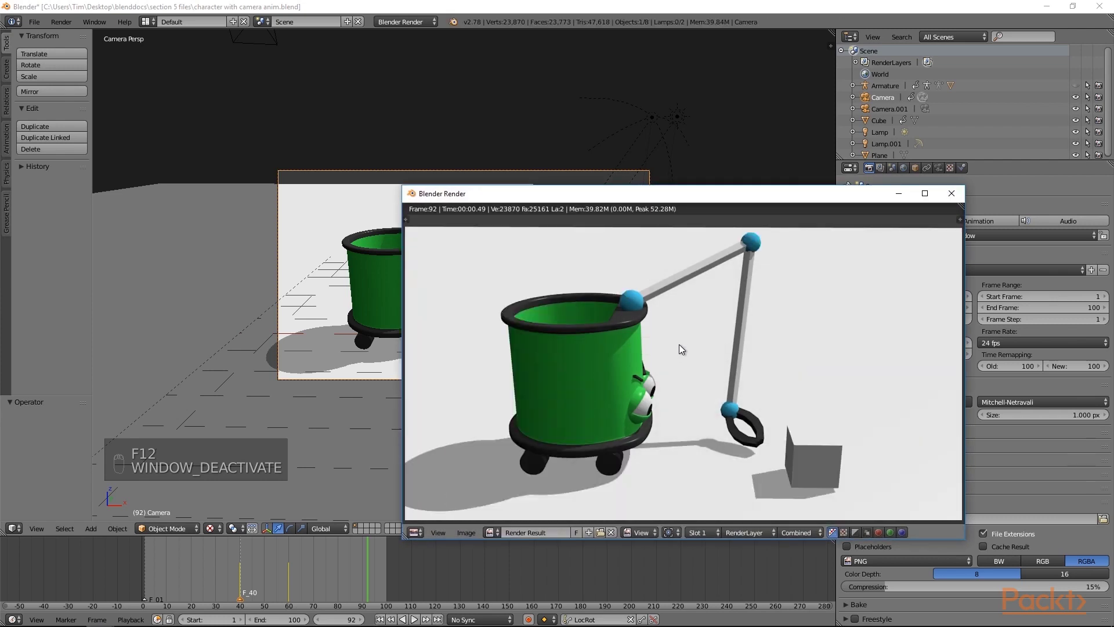
drag(637, 199, 449, 123)
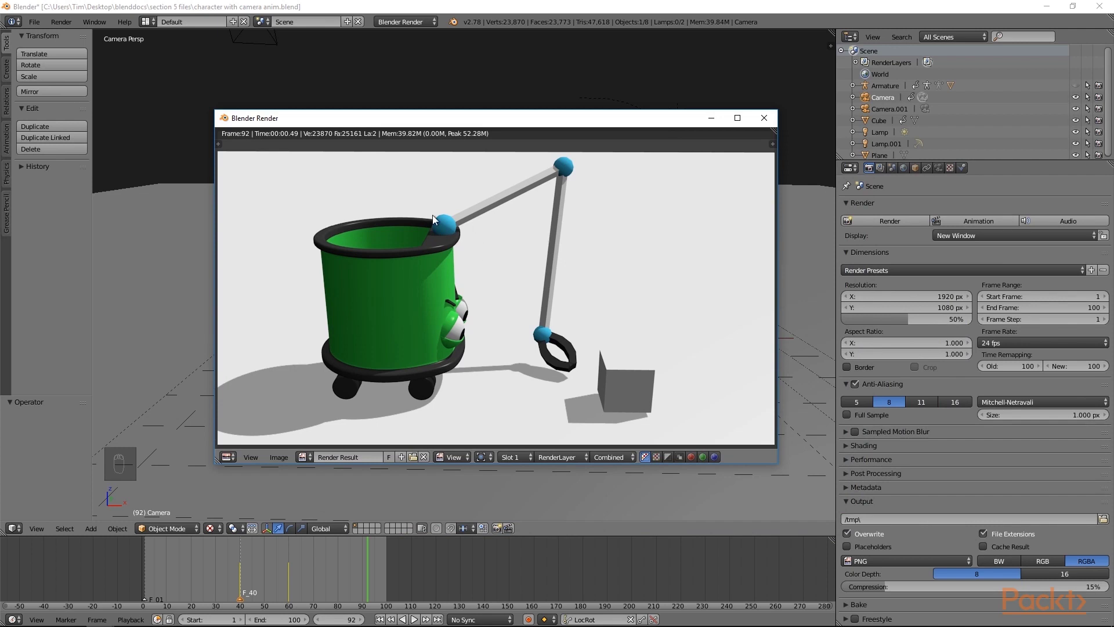
key(Escape)
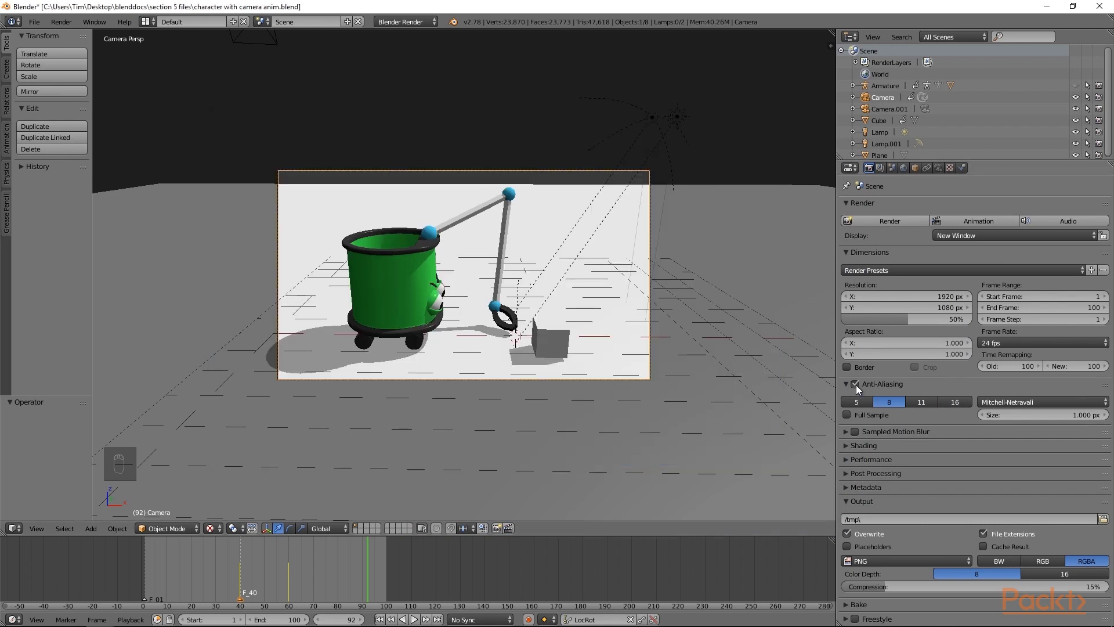
Test-render the frame with anti-aliasing disabled, inspect the bucket rim and arm joint edges up close, and re-enable anti-aliasing
click(855, 384)
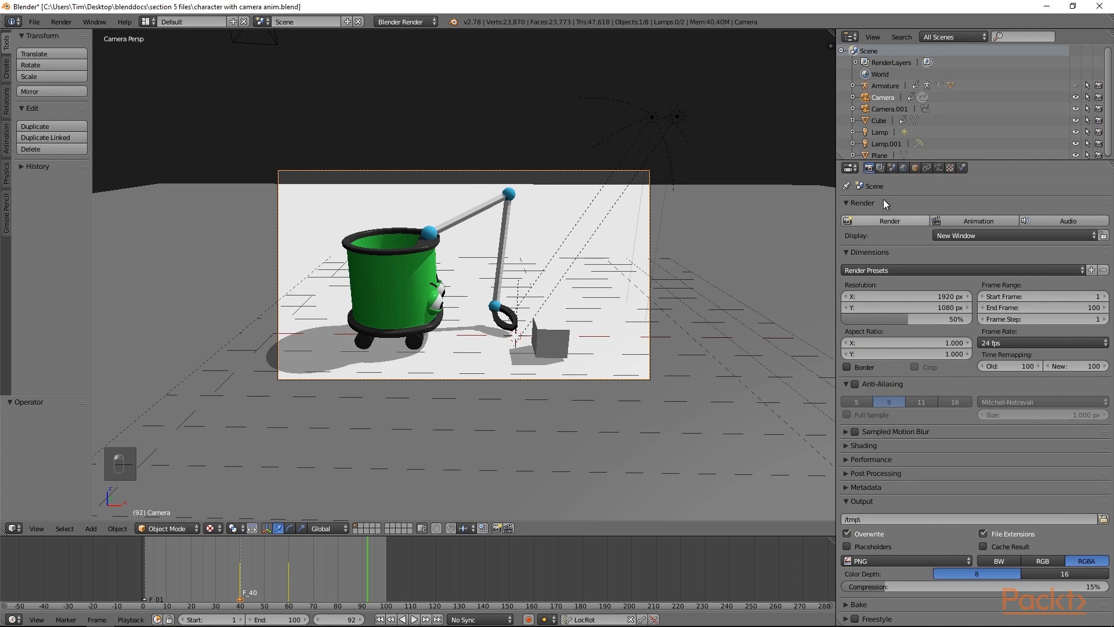
click(876, 222)
drag(766, 65, 444, 64)
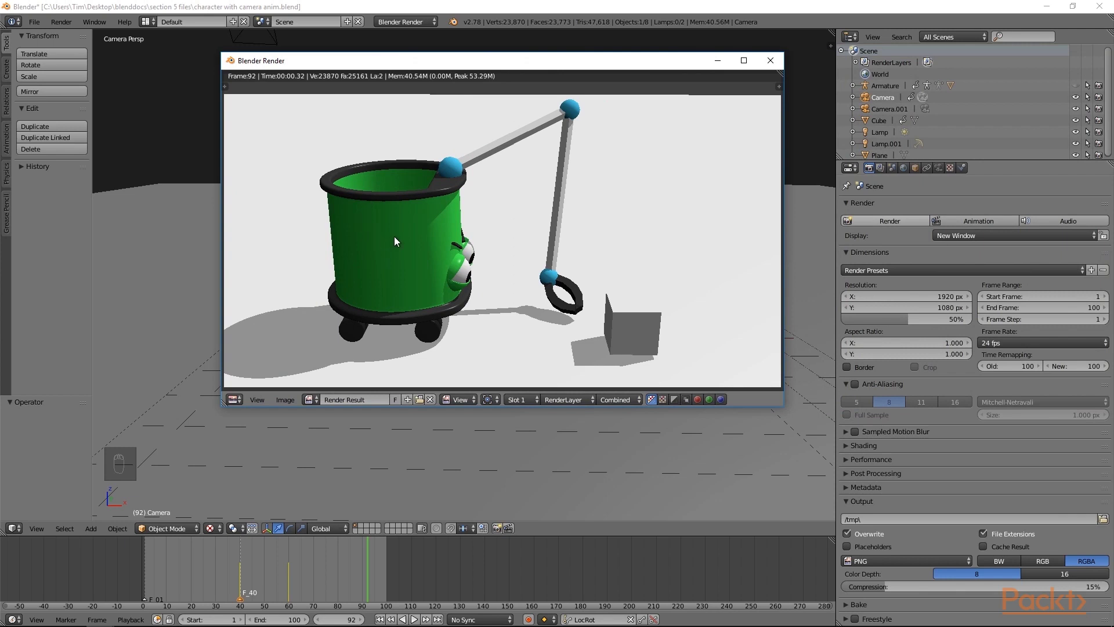
scroll(394, 236, up, 6)
middle_drag(433, 220, 592, 331)
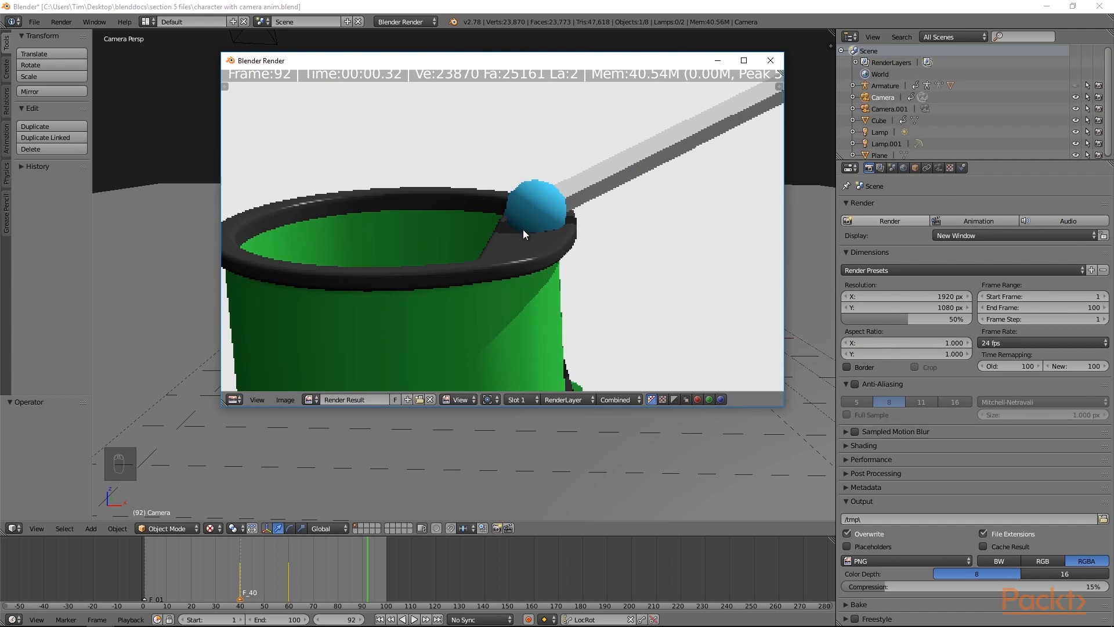
scroll(523, 229, up, 1)
click(771, 60)
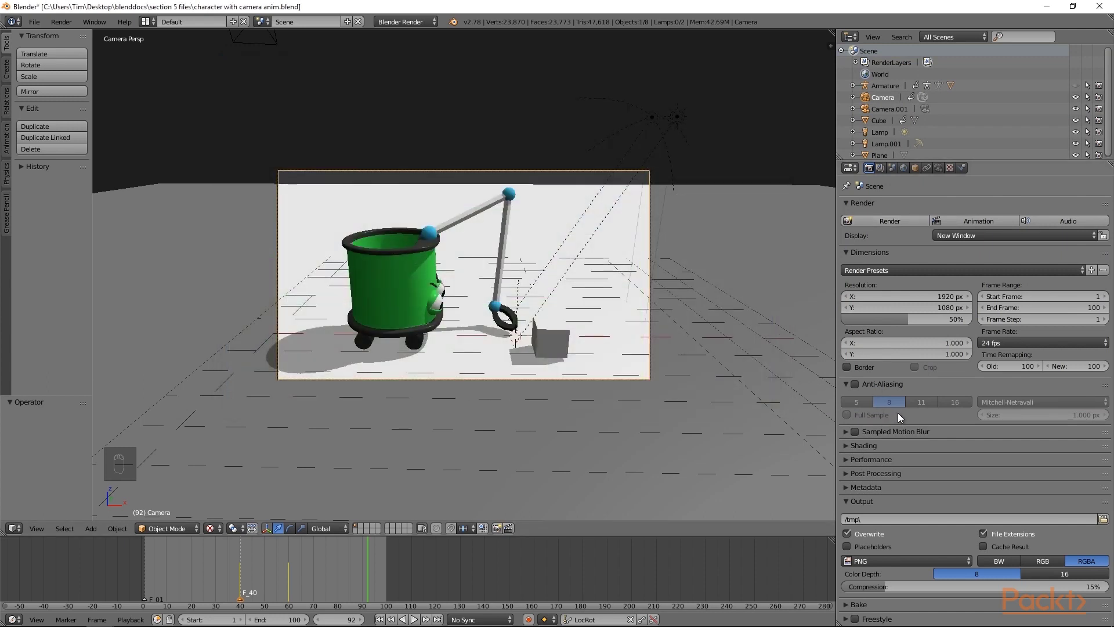
click(858, 386)
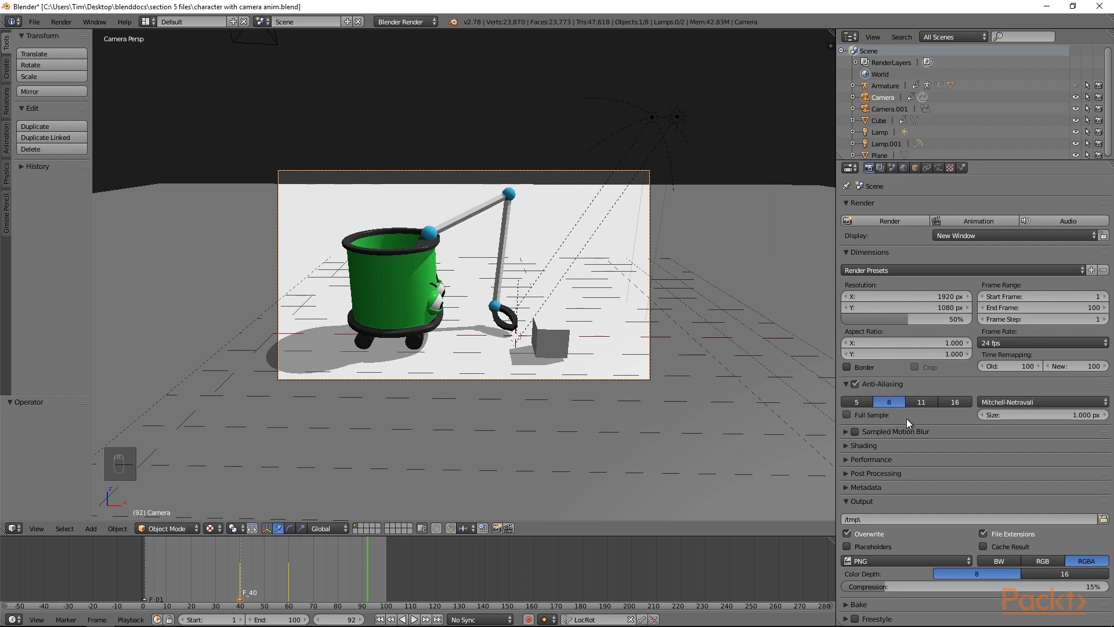
Disable Textures, Subsurface Scattering and Environment Map in the render shading settings
click(847, 446)
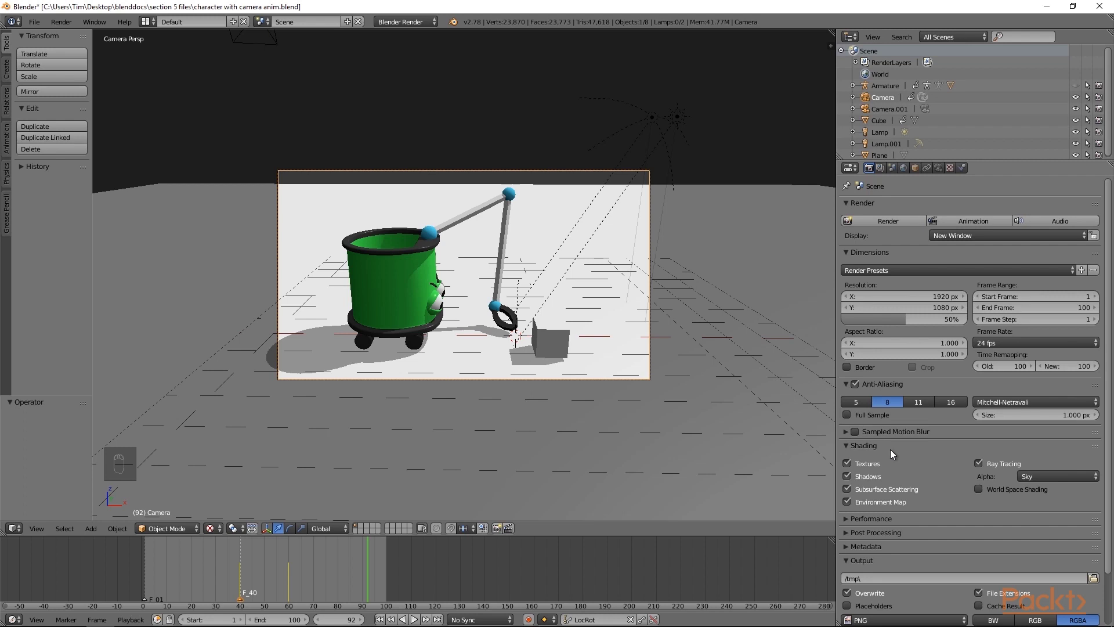
click(848, 489)
click(848, 502)
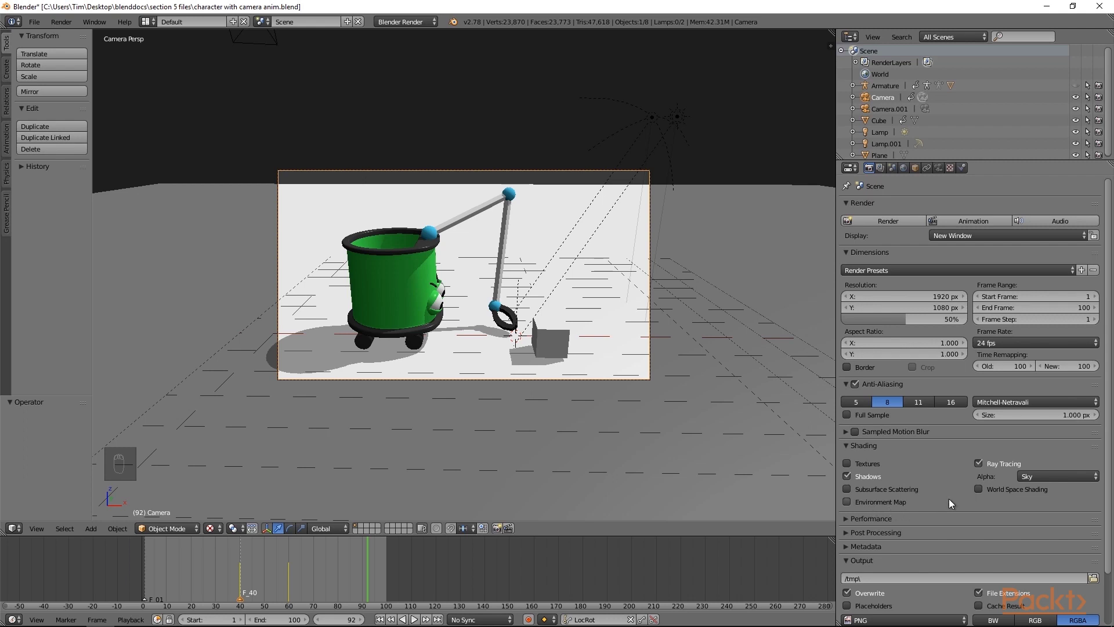
Set the shading alpha mode to Transparent, test-render the frame and close the render window
click(1033, 477)
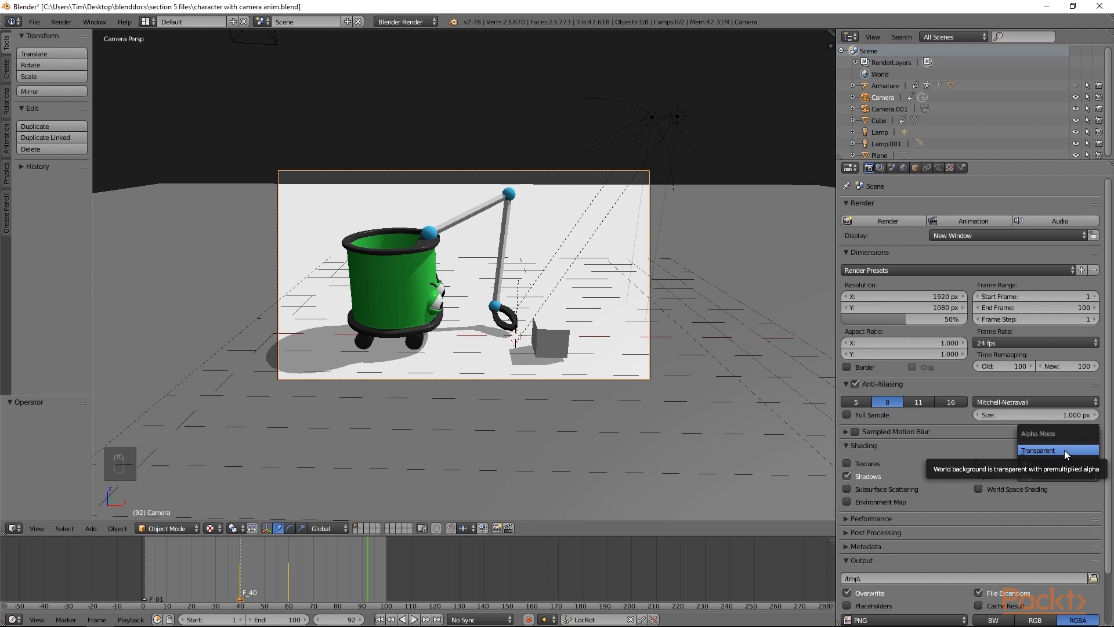
click(1032, 448)
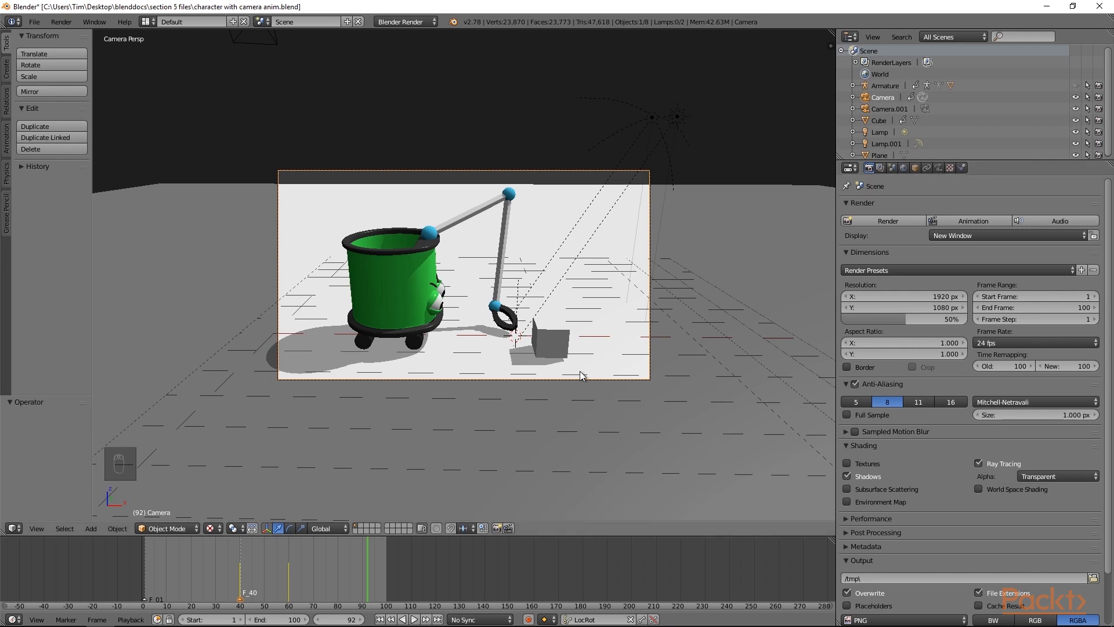
key(F12)
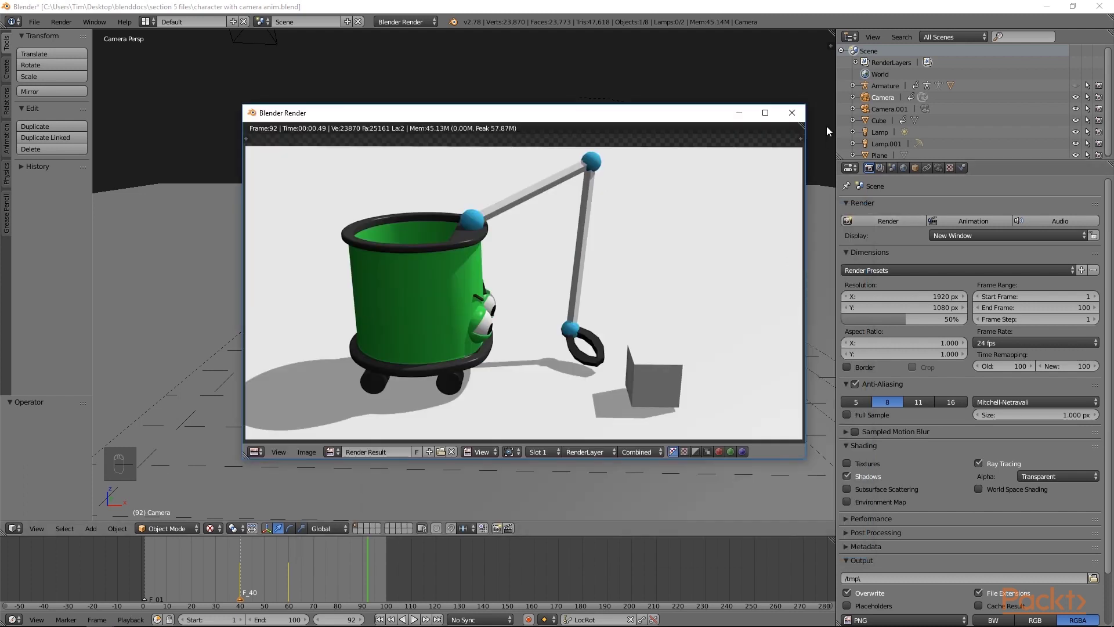
click(793, 114)
Restore the shading alpha mode to Sky, render the frame for comparison and close the render window
click(1042, 477)
click(1043, 458)
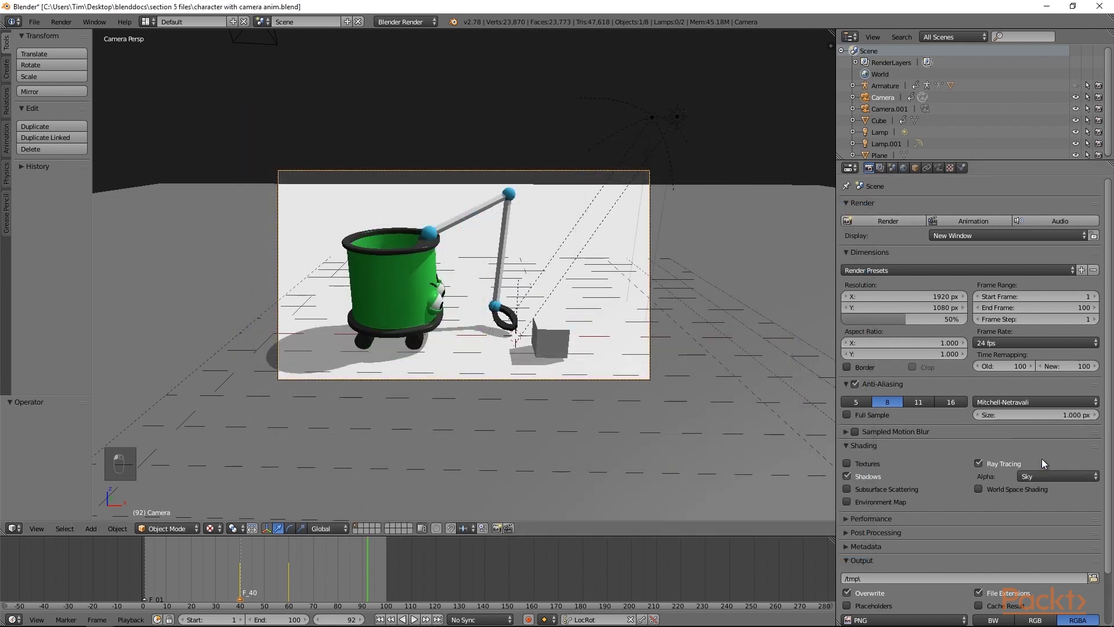
click(879, 221)
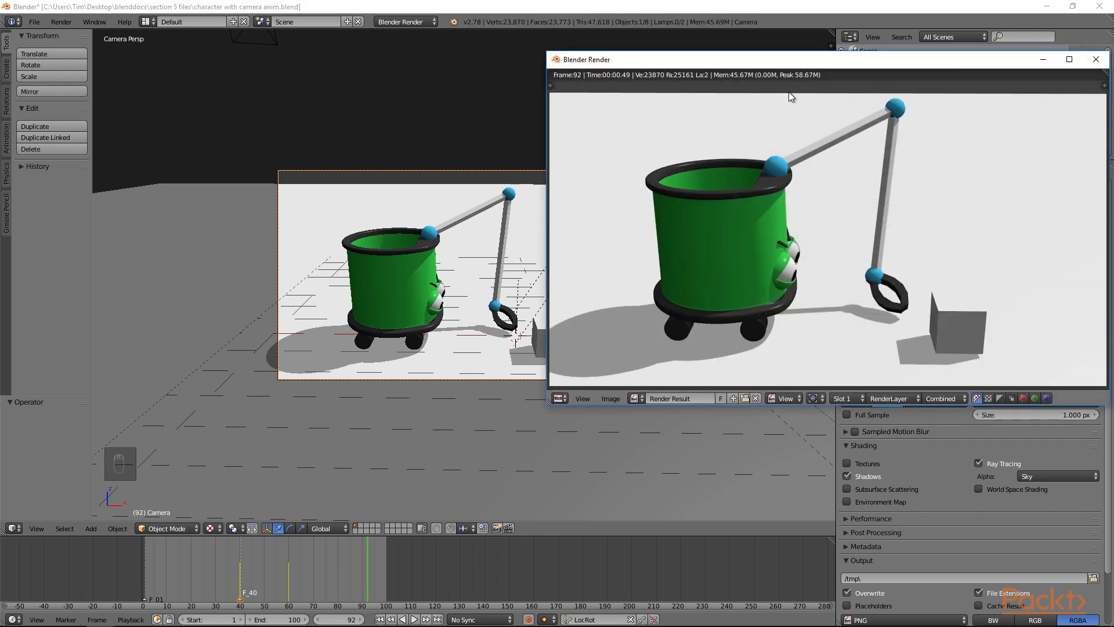
key(Escape)
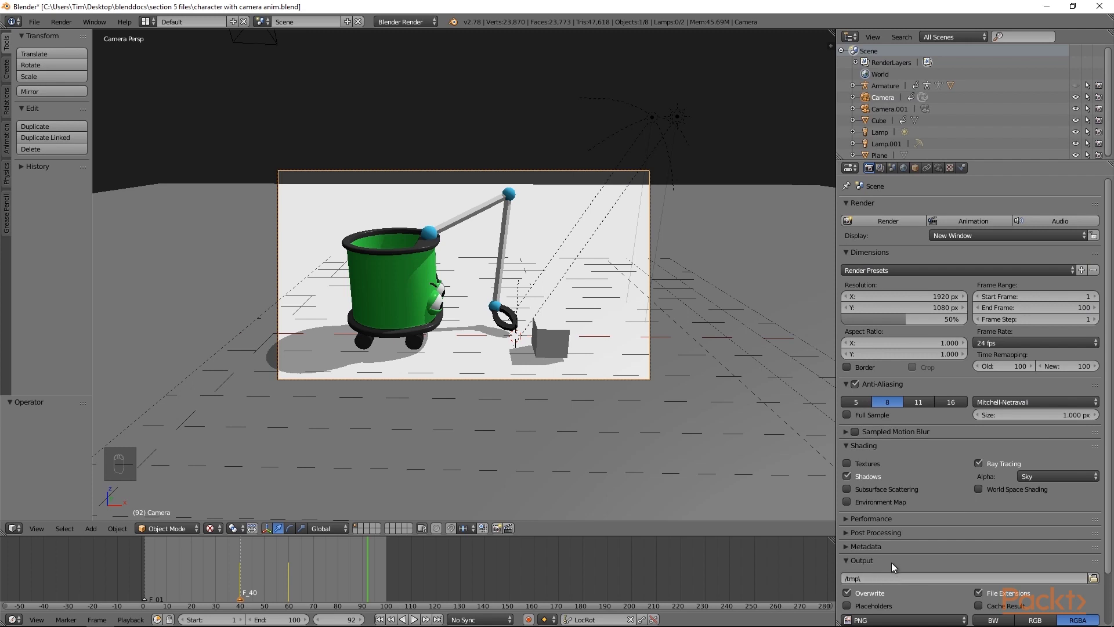
Collapse the Shading, Anti-Aliasing and Dimensions settings and set the output file format to JPEG
click(848, 445)
click(847, 384)
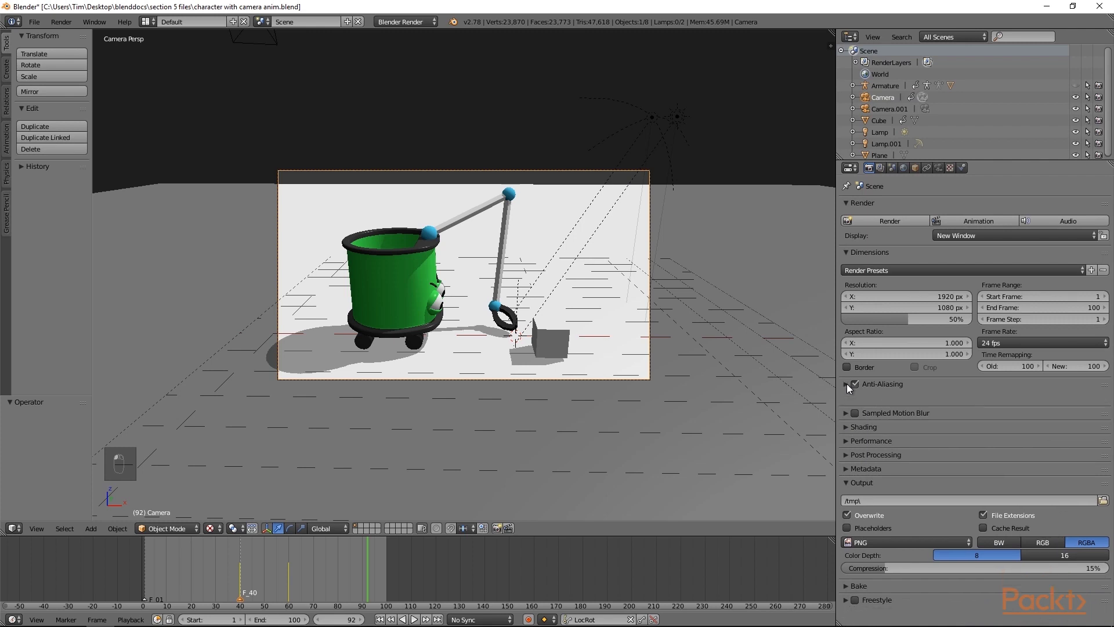
click(848, 251)
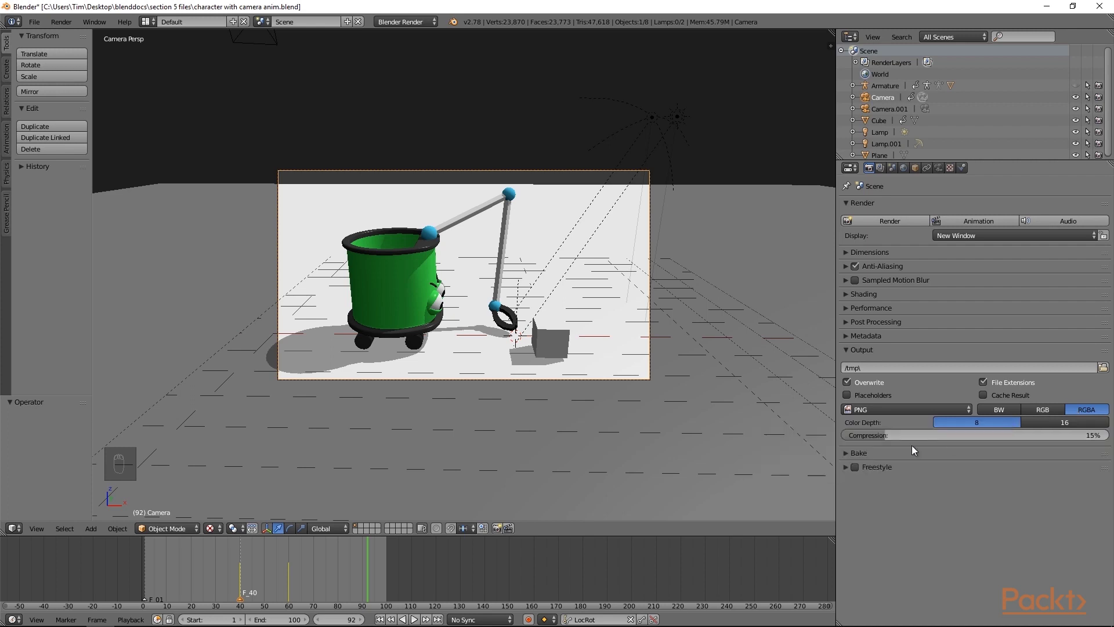
click(895, 412)
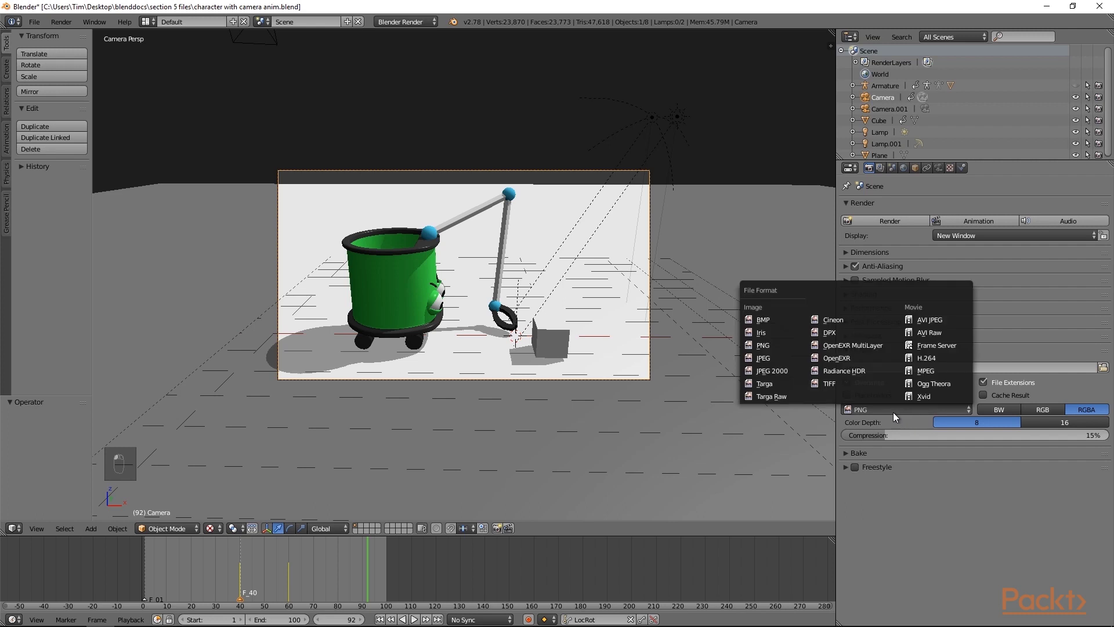
click(778, 360)
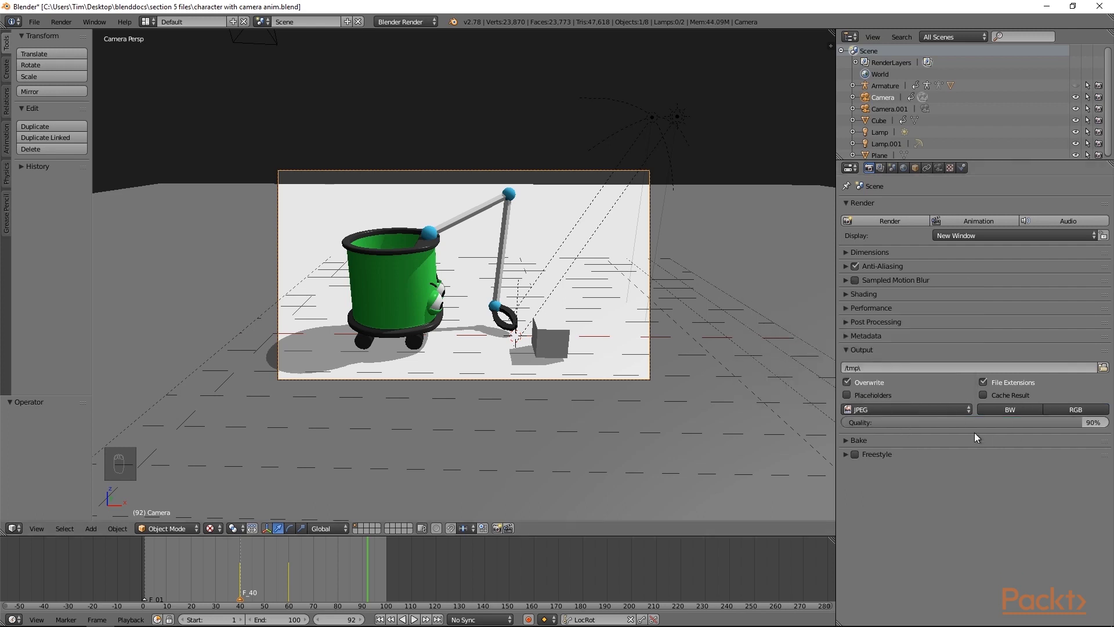
Set the output file format to PNG and render the current frame
click(920, 406)
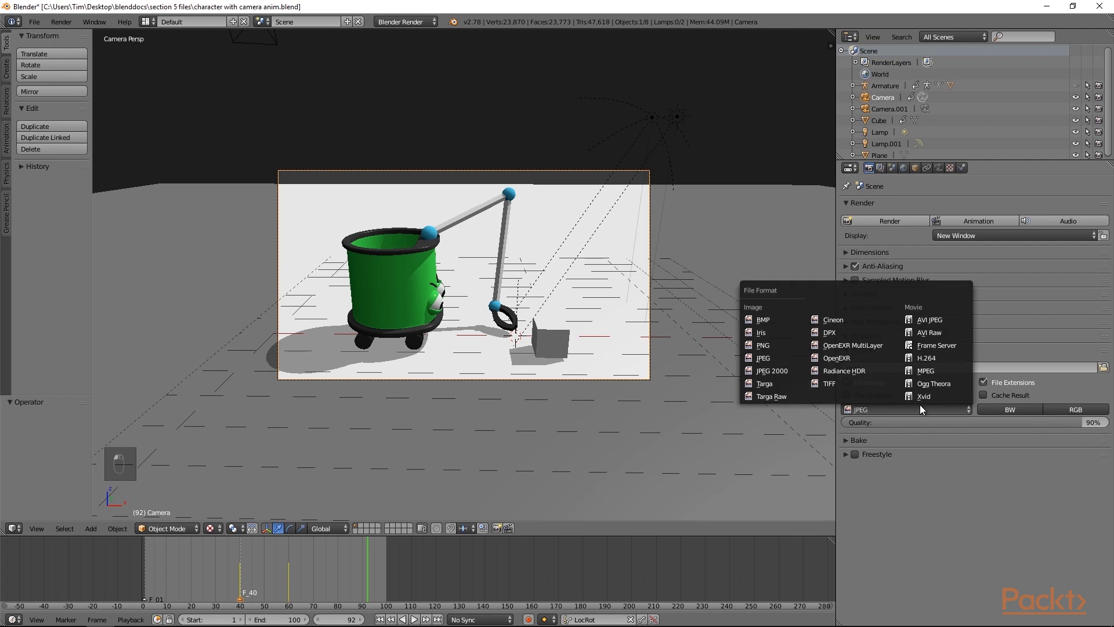
click(791, 345)
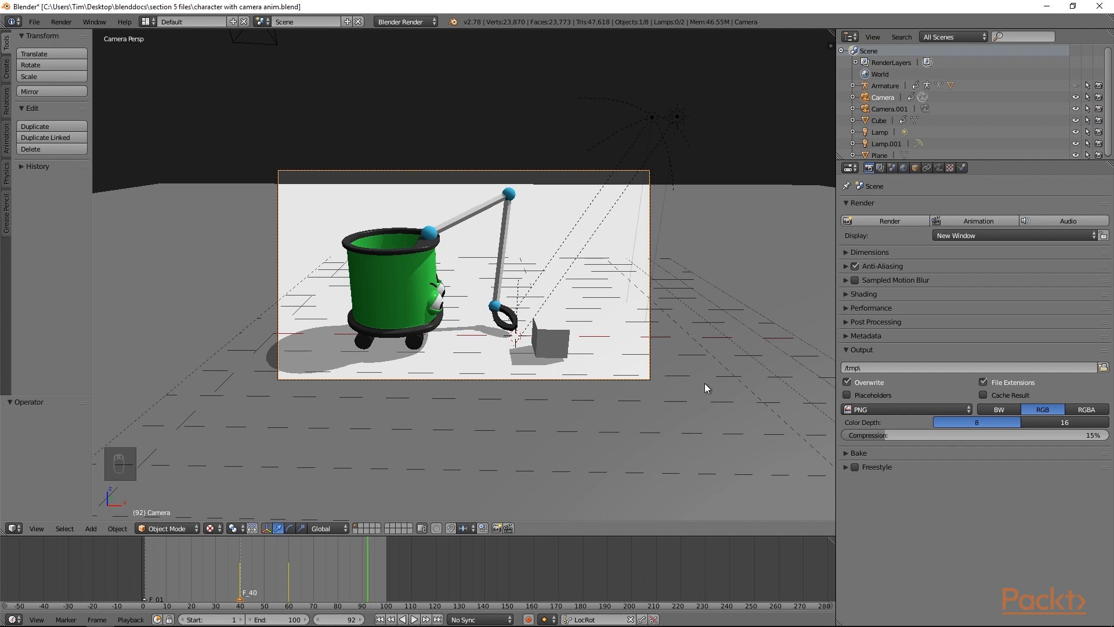
key(F12)
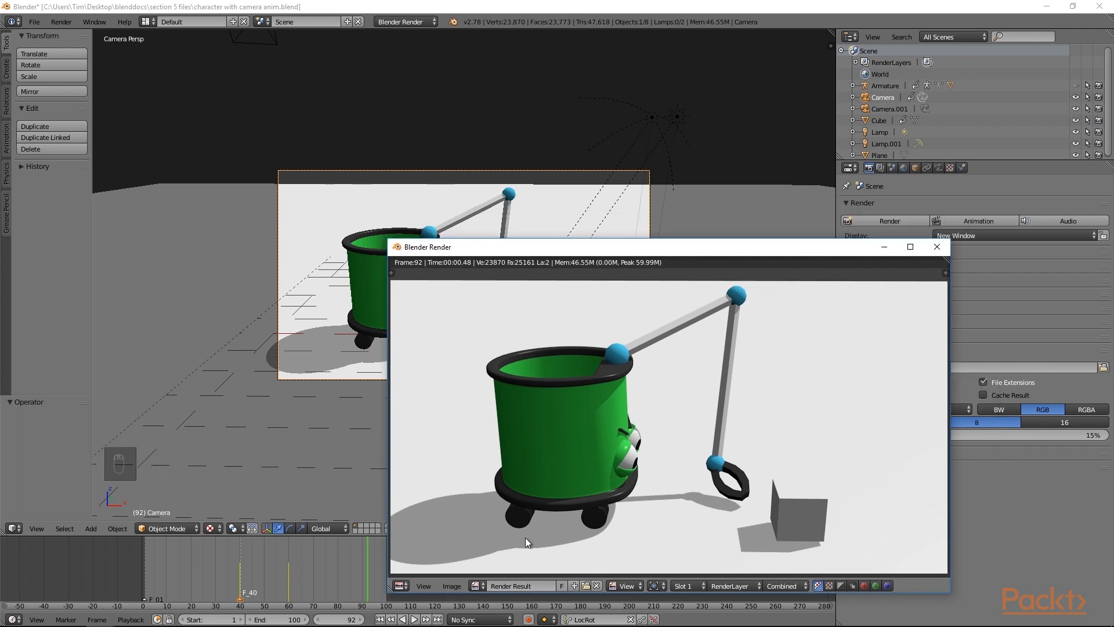
Save the rendered frame as untitled.png in the section 5 files folder and close the render window
click(452, 586)
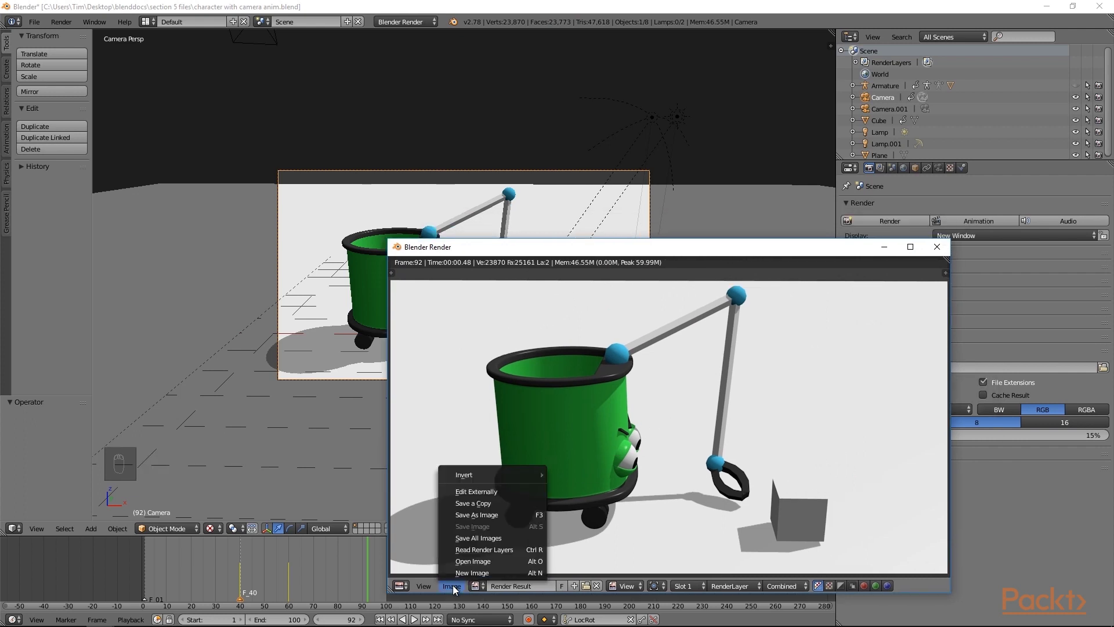
click(493, 516)
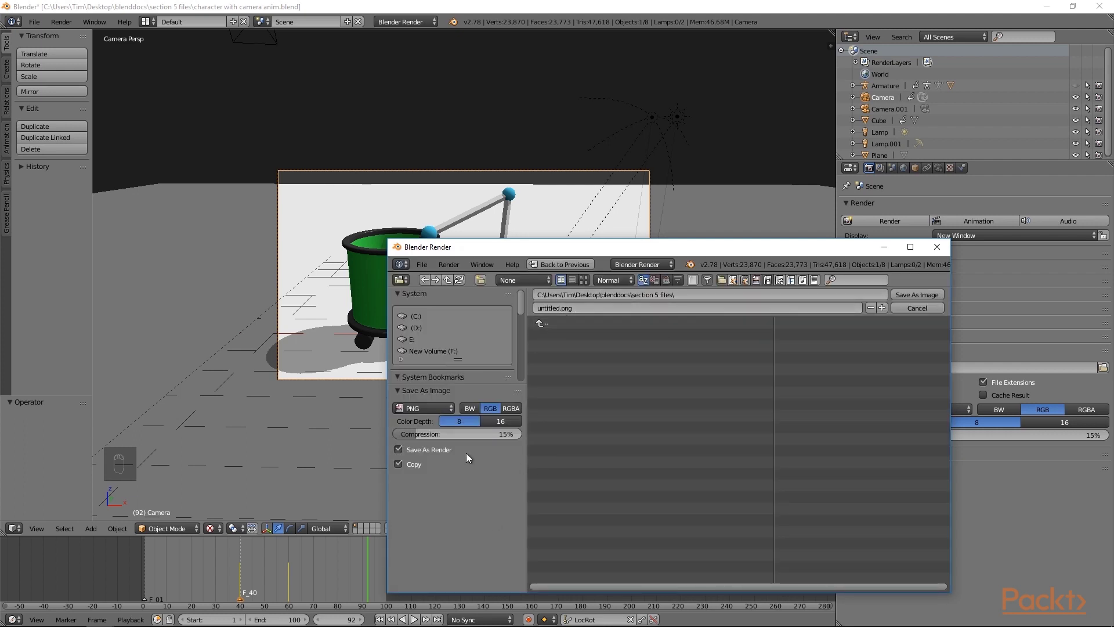
click(907, 293)
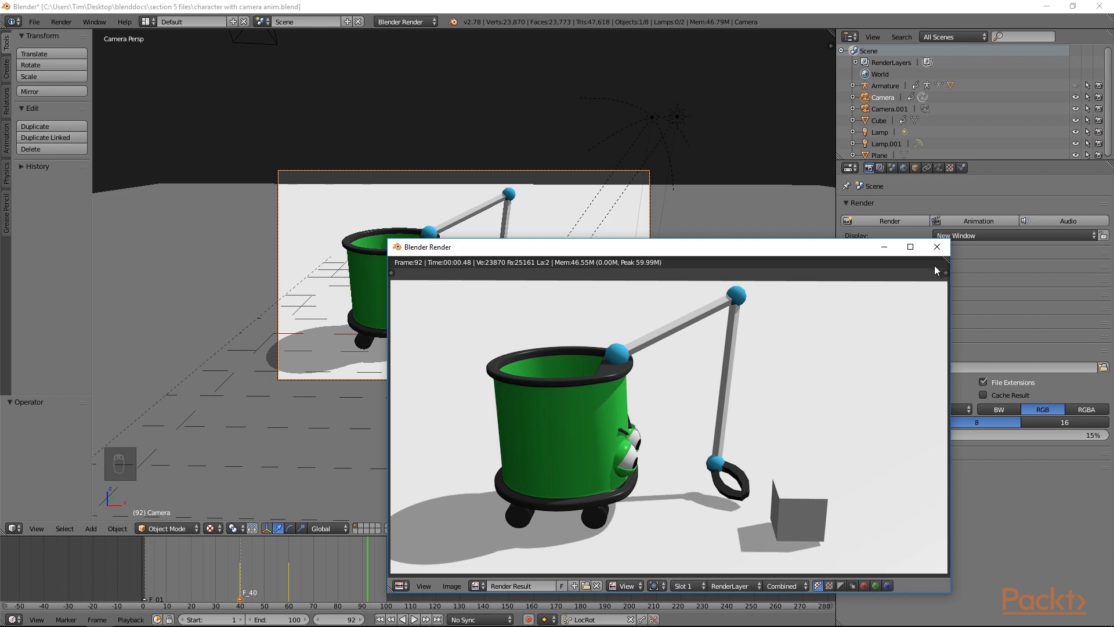
click(936, 247)
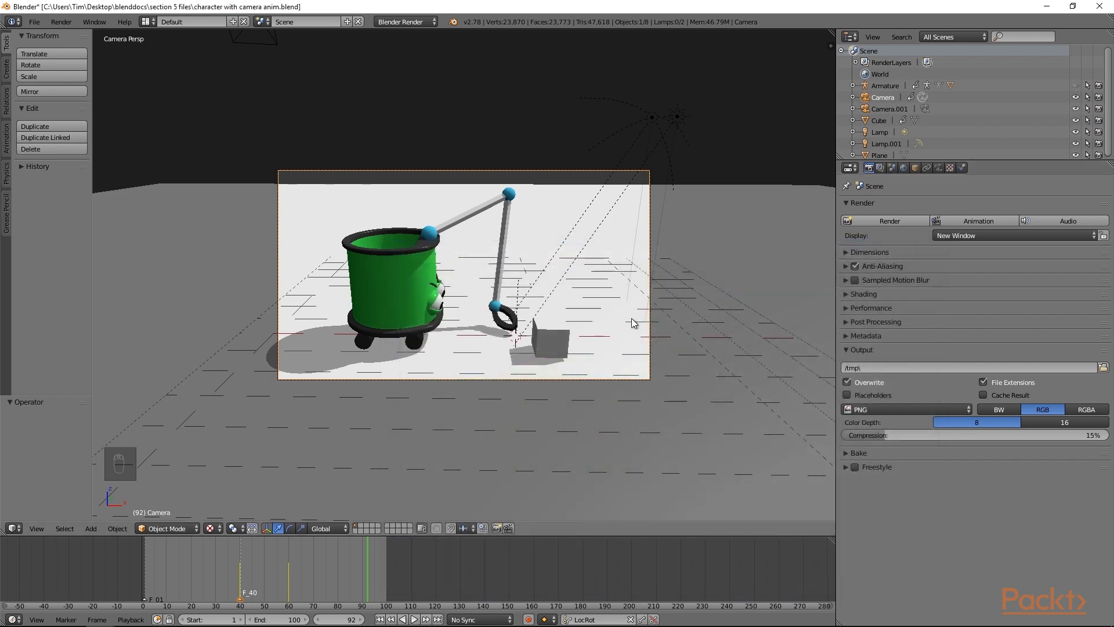
Save the scene over the existing file character with camera anim.blend
key(ctrl+s)
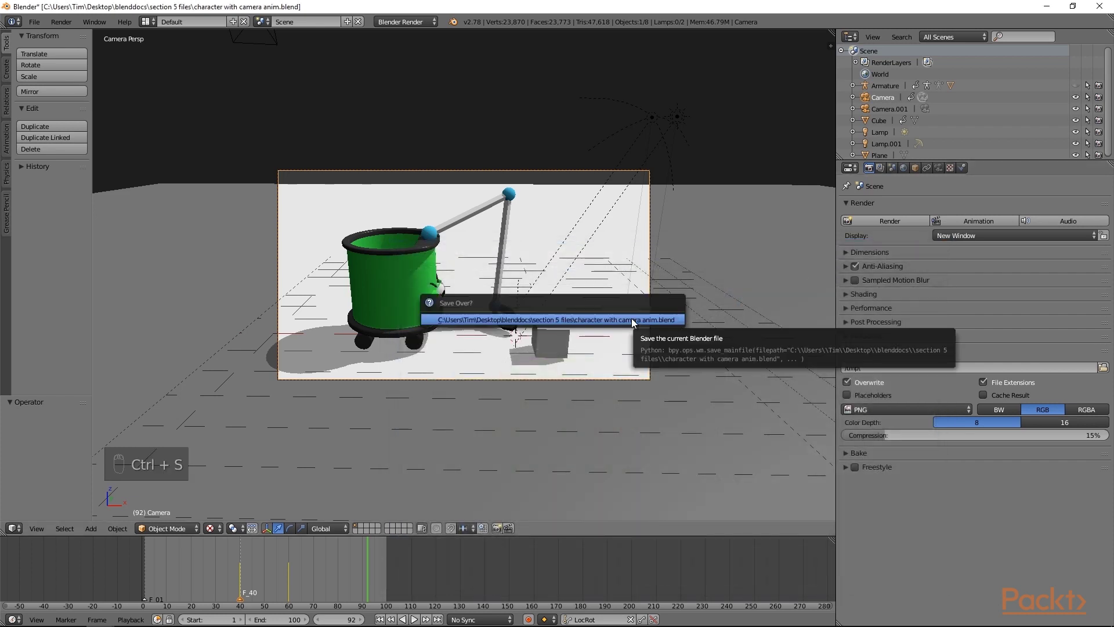
click(632, 318)
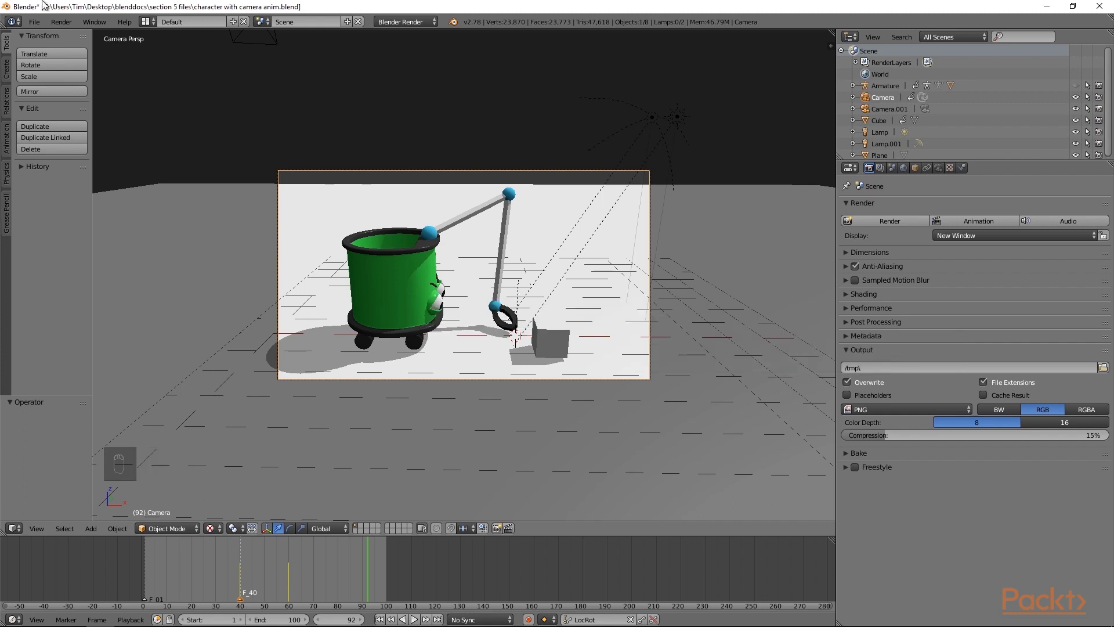